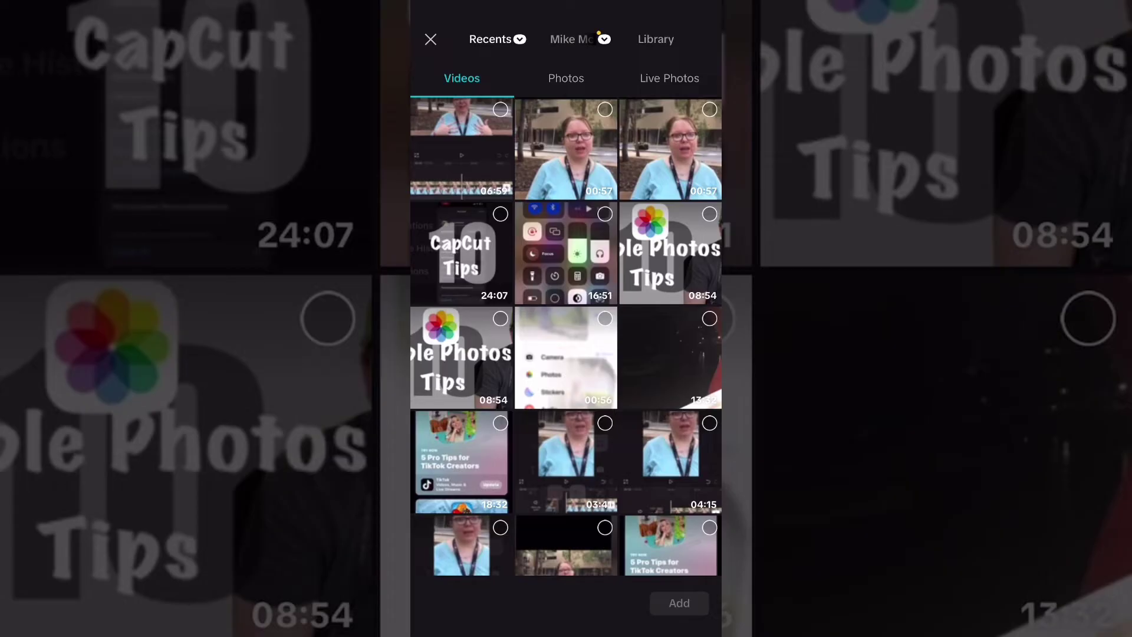
# Import the 00:56 screen recording from the Videos tab into a new project
pyautogui.click(605, 318)
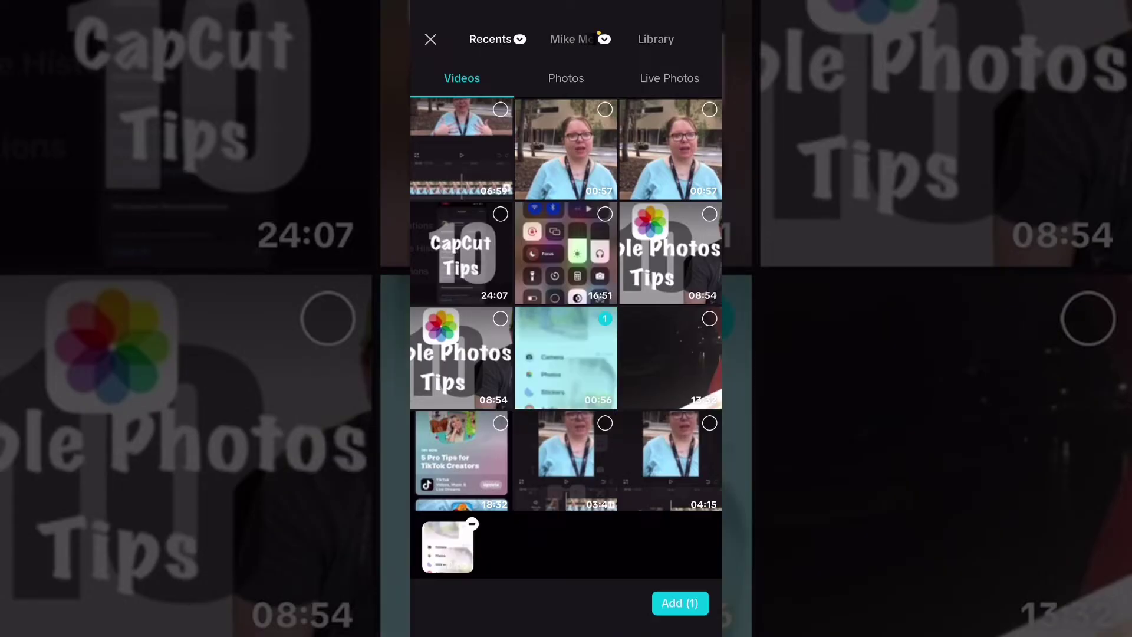
pyautogui.click(680, 602)
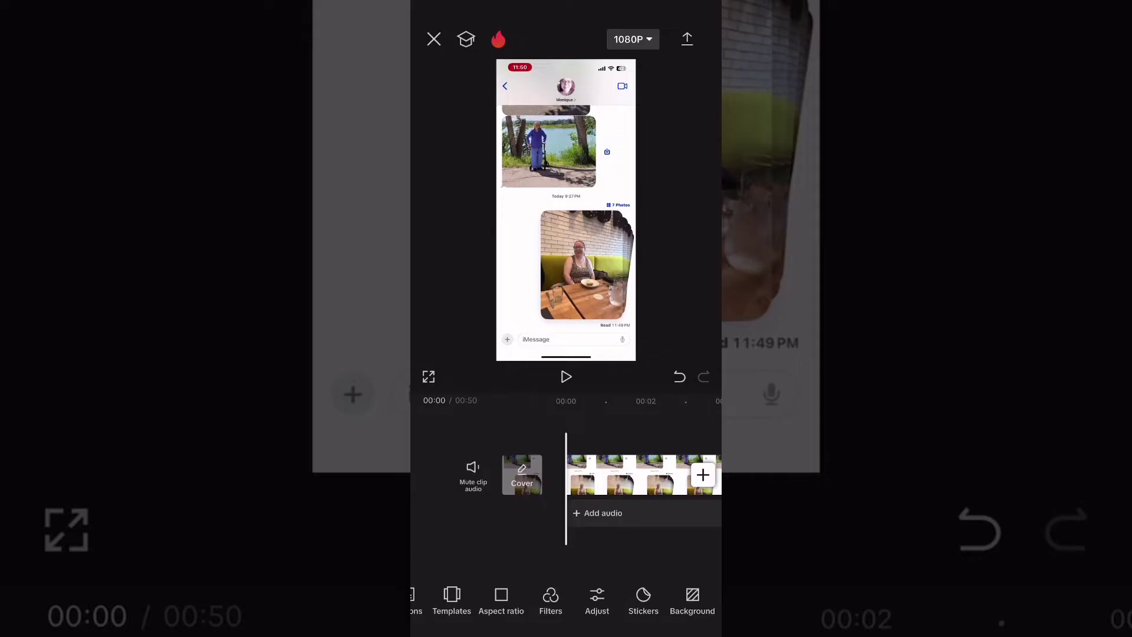
# Preview the Color, Image and Blur background choices, then back out unchanged
pyautogui.click(692, 599)
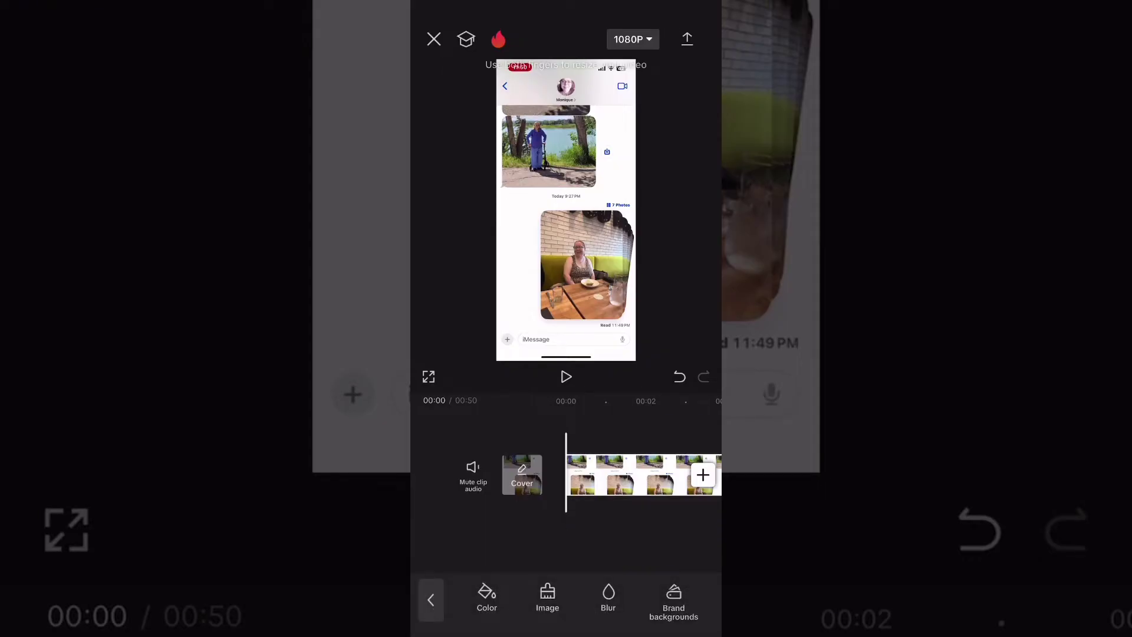
pyautogui.click(486, 597)
pyautogui.click(699, 610)
pyautogui.click(548, 599)
pyautogui.click(698, 610)
pyautogui.click(607, 599)
pyautogui.click(566, 531)
pyautogui.click(699, 610)
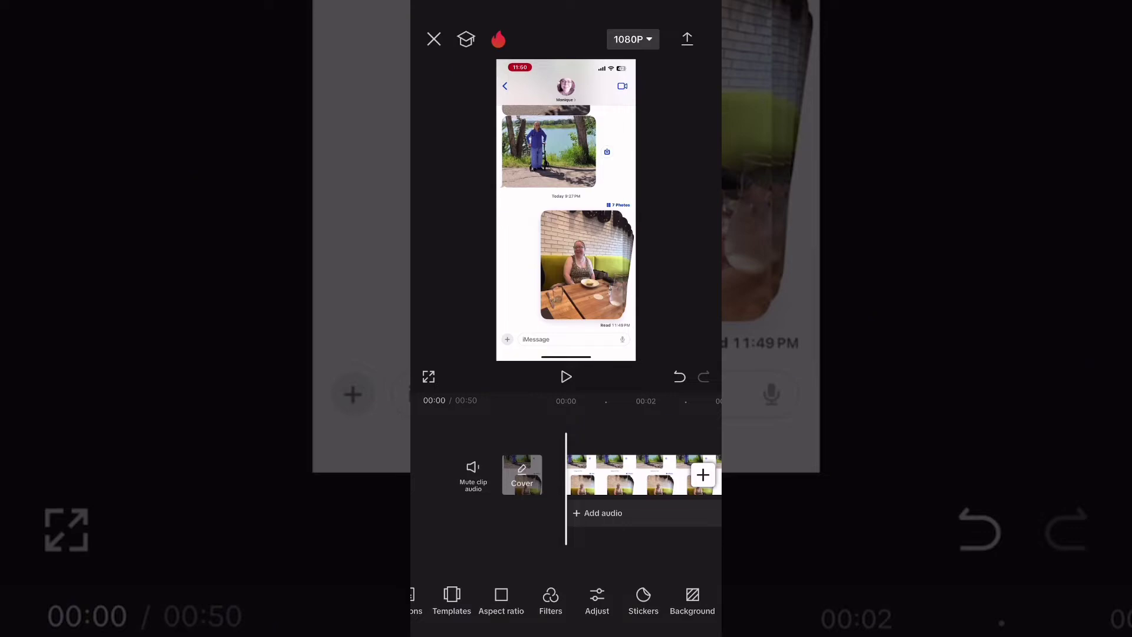
# Apply the 16:9 landscape frame and set the Blur background to none
pyautogui.click(501, 599)
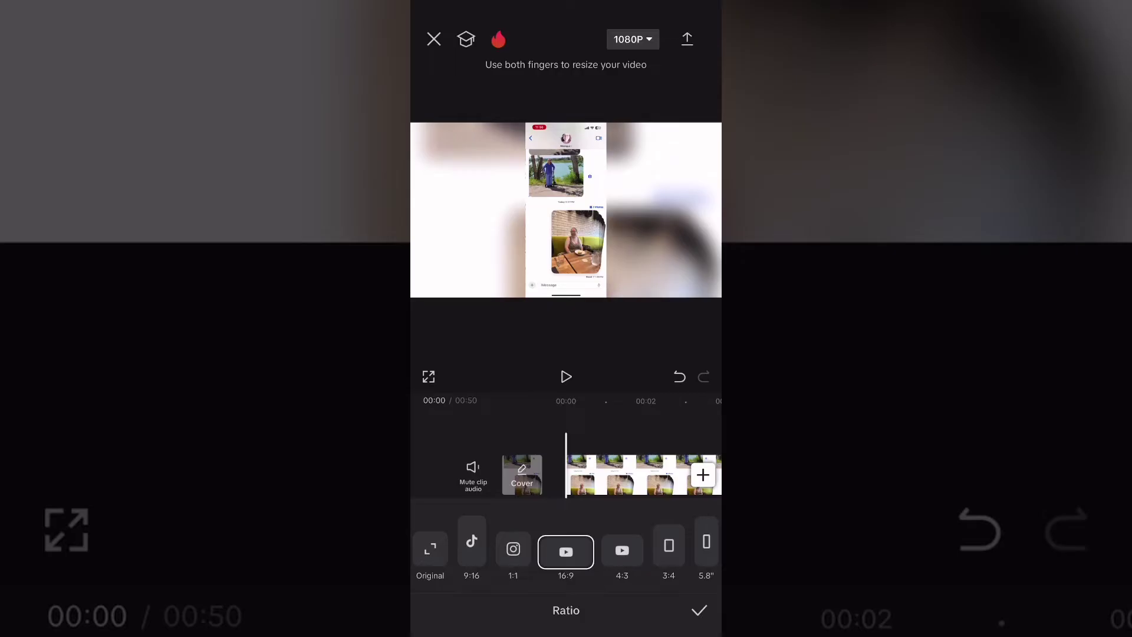
pyautogui.click(699, 611)
pyautogui.click(692, 601)
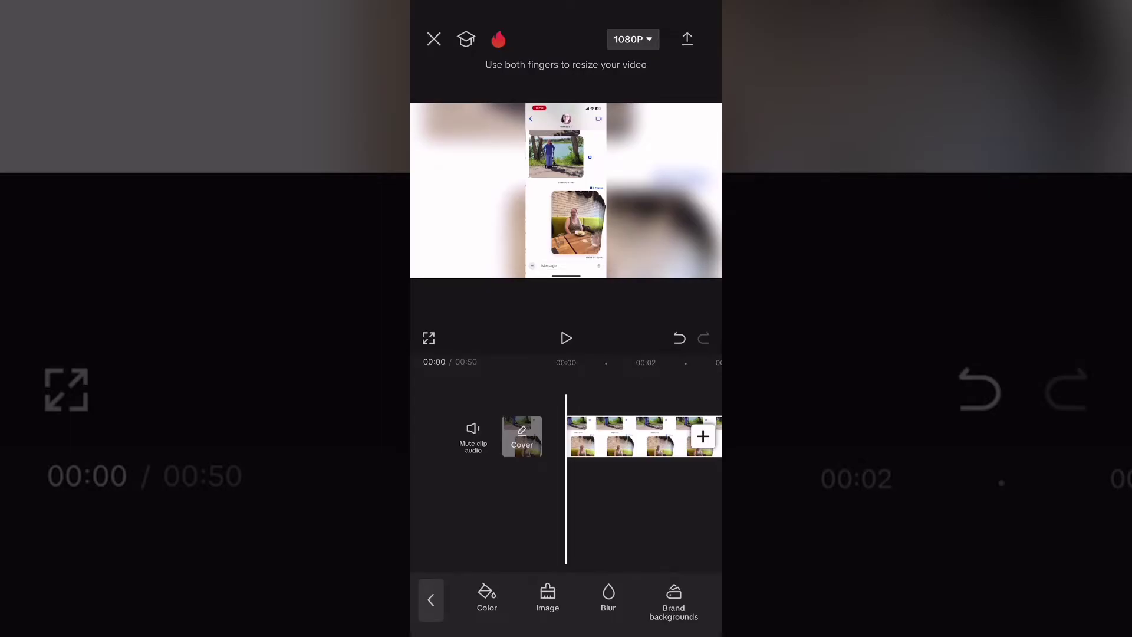
pyautogui.click(608, 597)
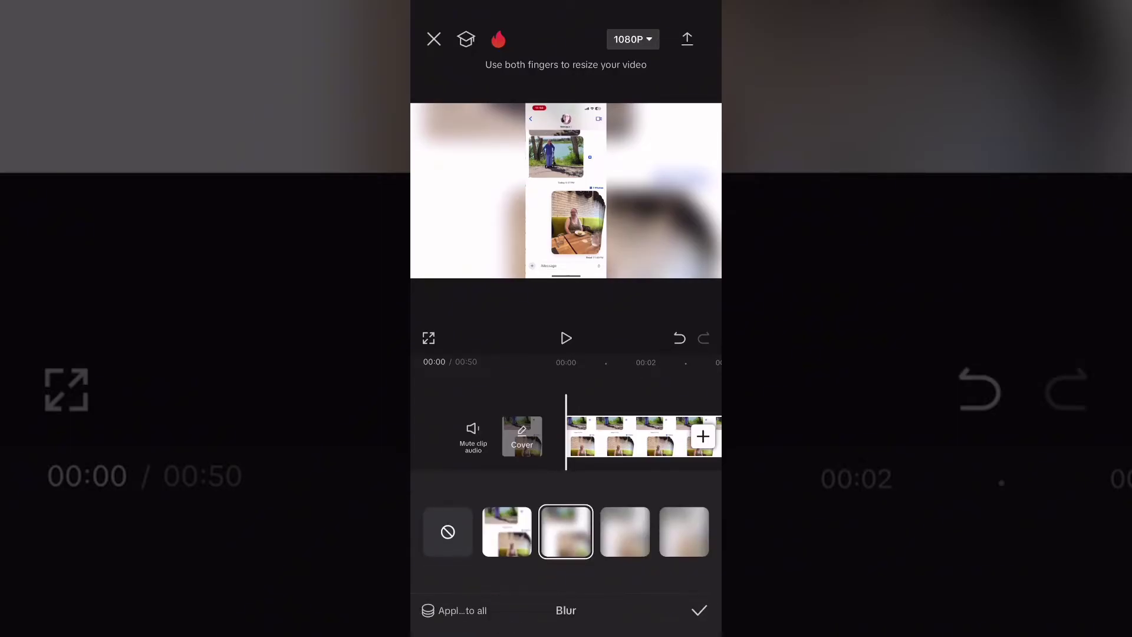
pyautogui.click(566, 531)
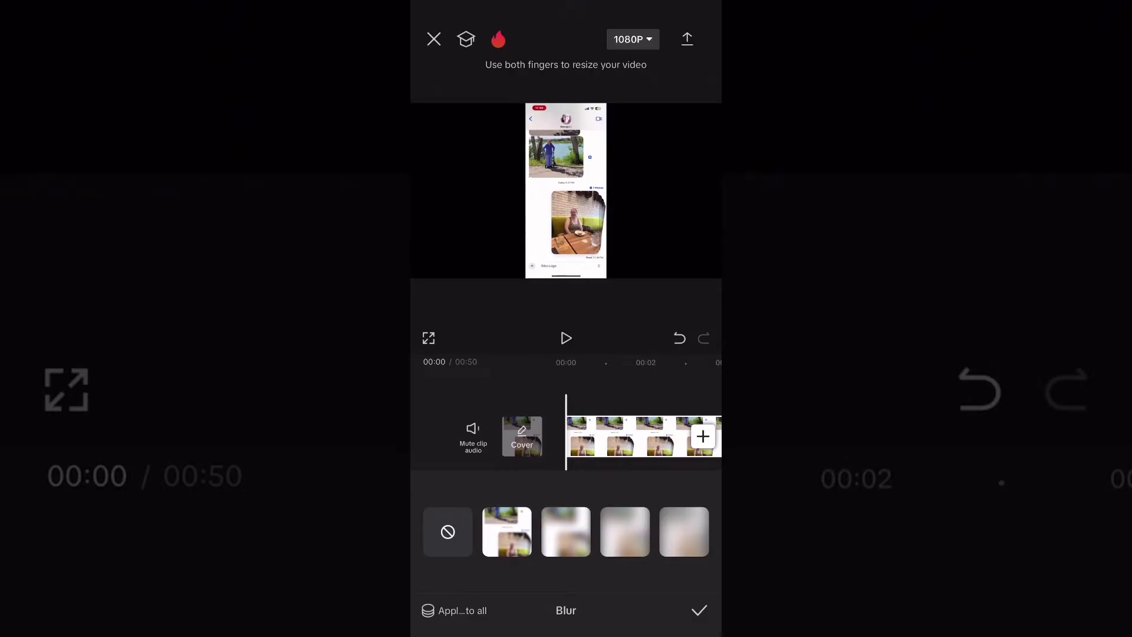
# Confirm the no-blur background, then duplicate the screen-recording clip onto an overlay track
pyautogui.click(698, 610)
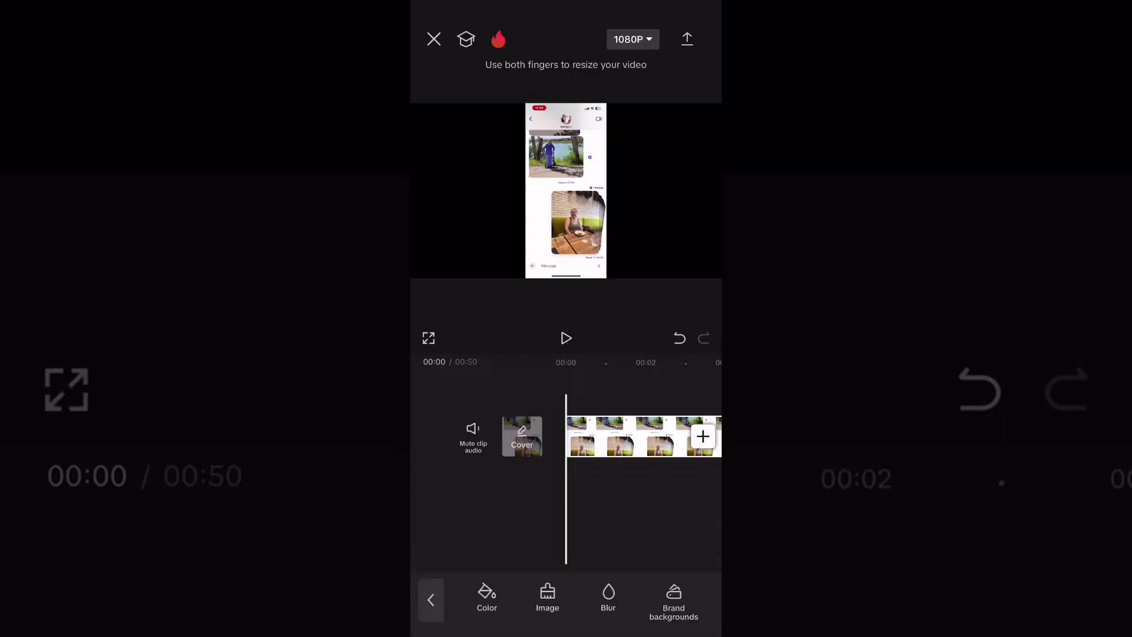
pyautogui.click(431, 600)
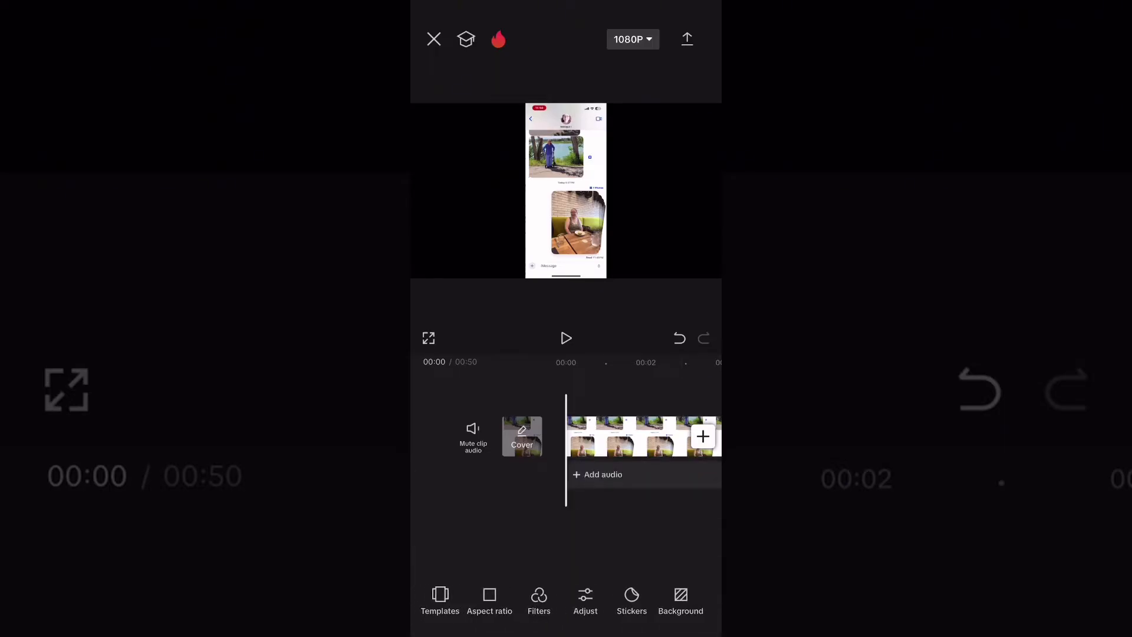
pyautogui.click(636, 436)
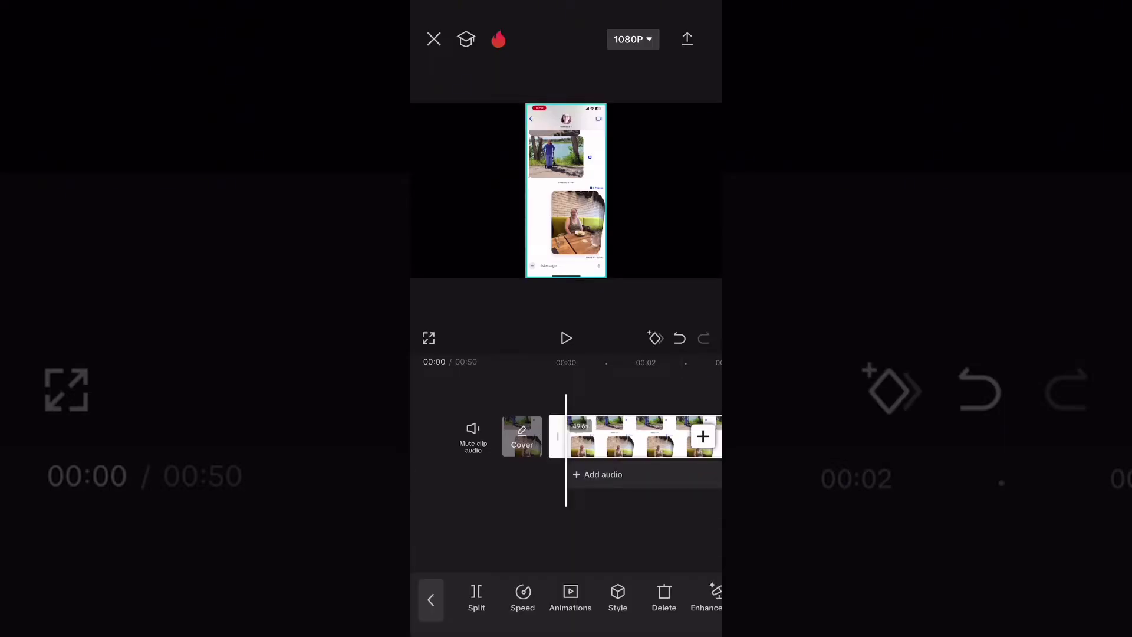
pyautogui.moveTo(672, 599); pyautogui.dragTo(478, 599)
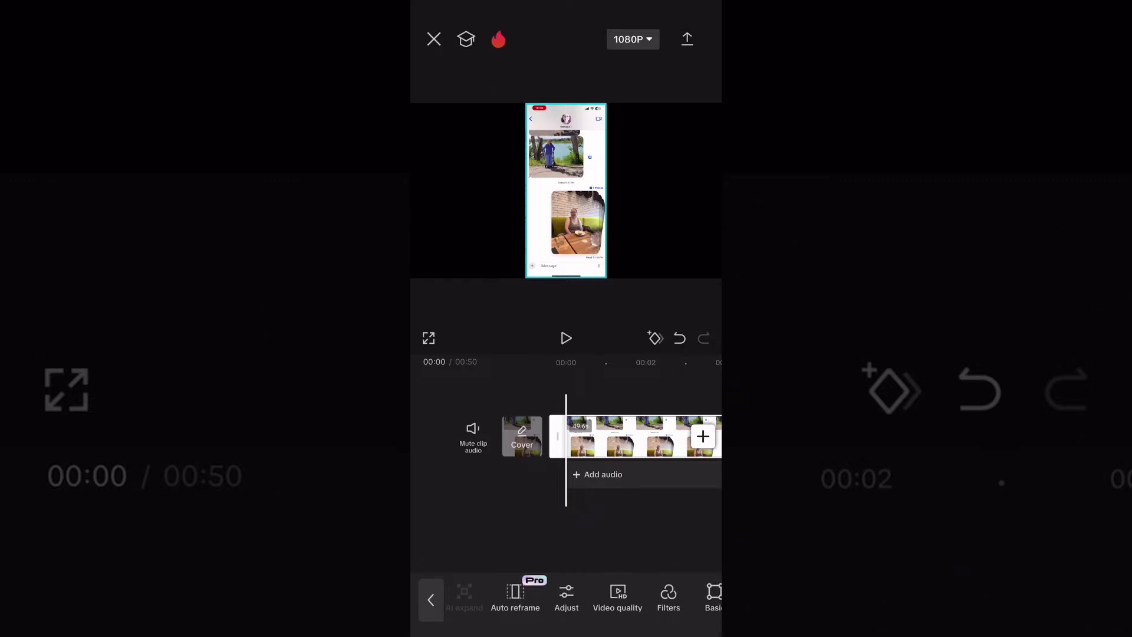
pyautogui.moveTo(619, 598); pyautogui.dragTo(487, 599)
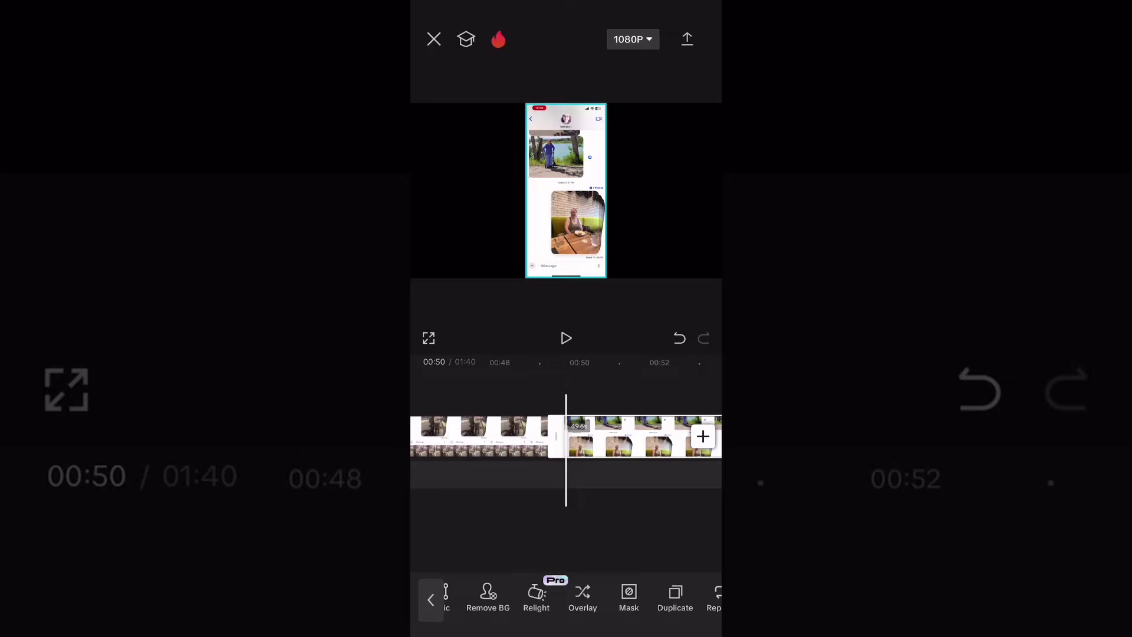
pyautogui.click(582, 597)
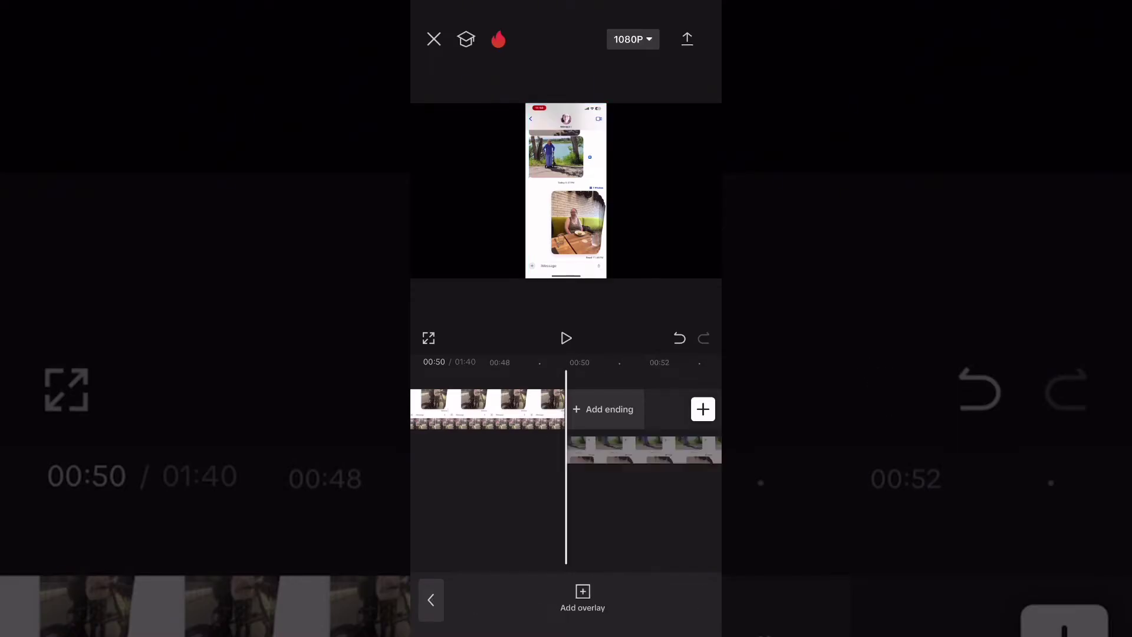
# Slide the overlay copy to 00:00 and select the other, smaller copy
pyautogui.moveTo(644, 449); pyautogui.dragTo(442, 449)
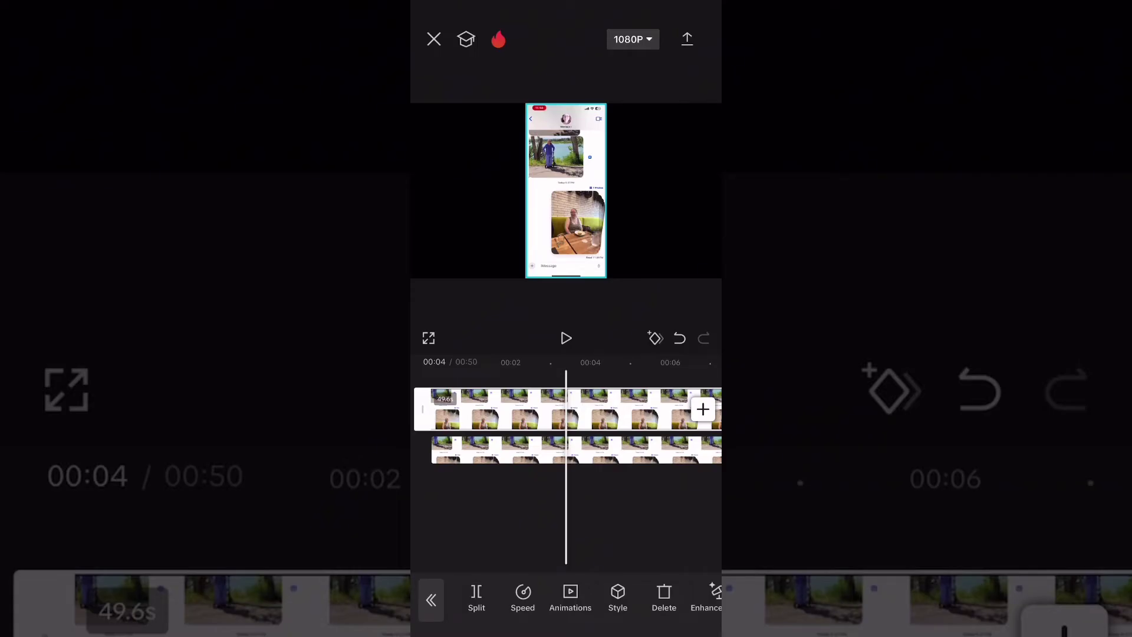
pyautogui.scroll(3, 566, 191)
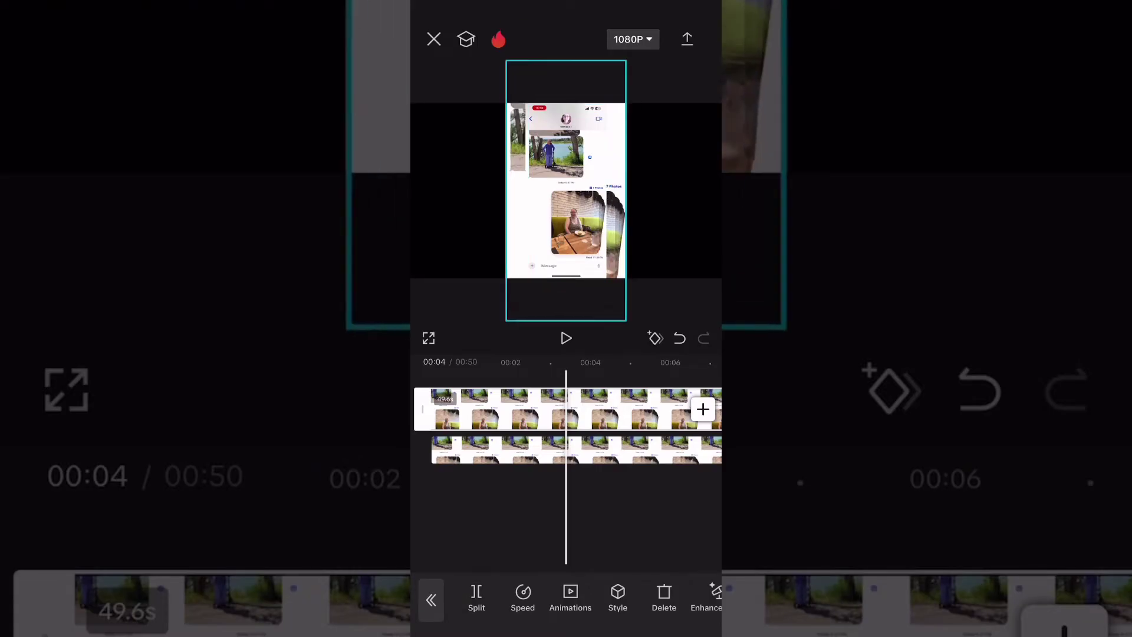
pyautogui.scroll(2, 565, 189)
pyautogui.scroll(3, 566, 189)
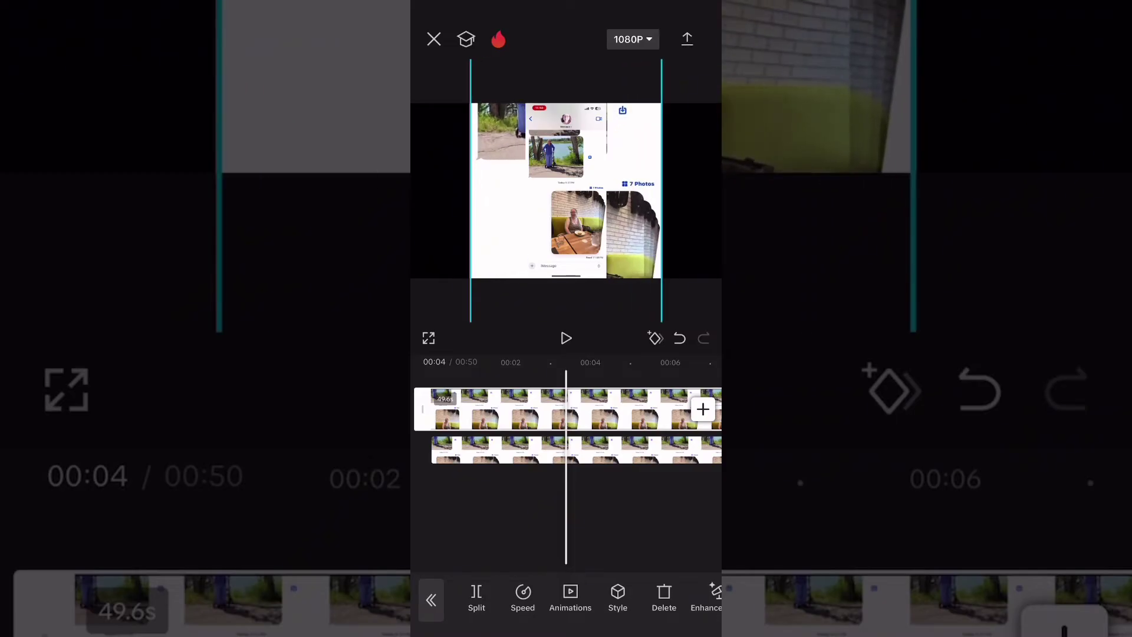
pyautogui.scroll(2, 566, 191)
pyautogui.scroll(1, 566, 190)
pyautogui.scroll(1, 567, 190)
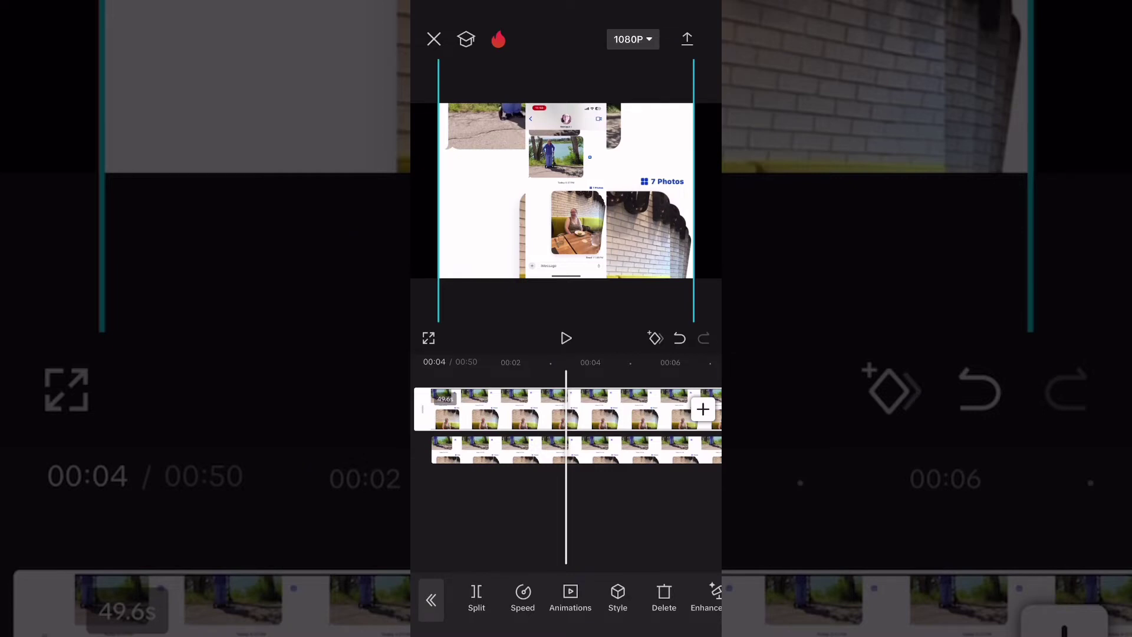
pyautogui.click(531, 450)
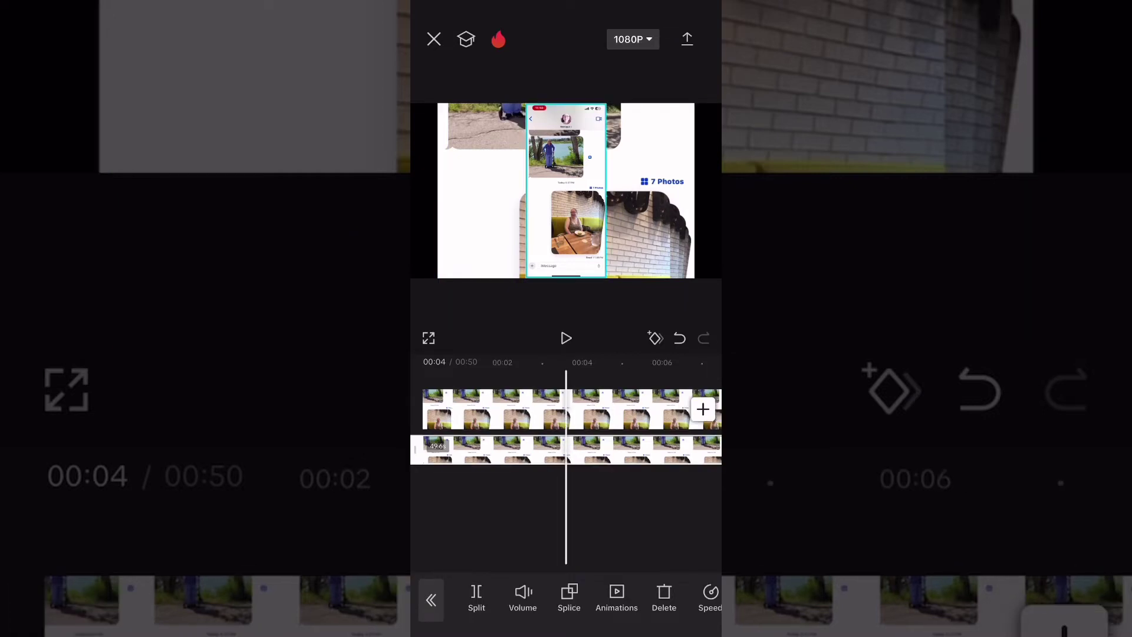
pyautogui.moveTo(672, 425)
pyautogui.mouseDown()
pyautogui.moveTo(460, 426)
pyautogui.moveTo(708, 425)
pyautogui.mouseUp()
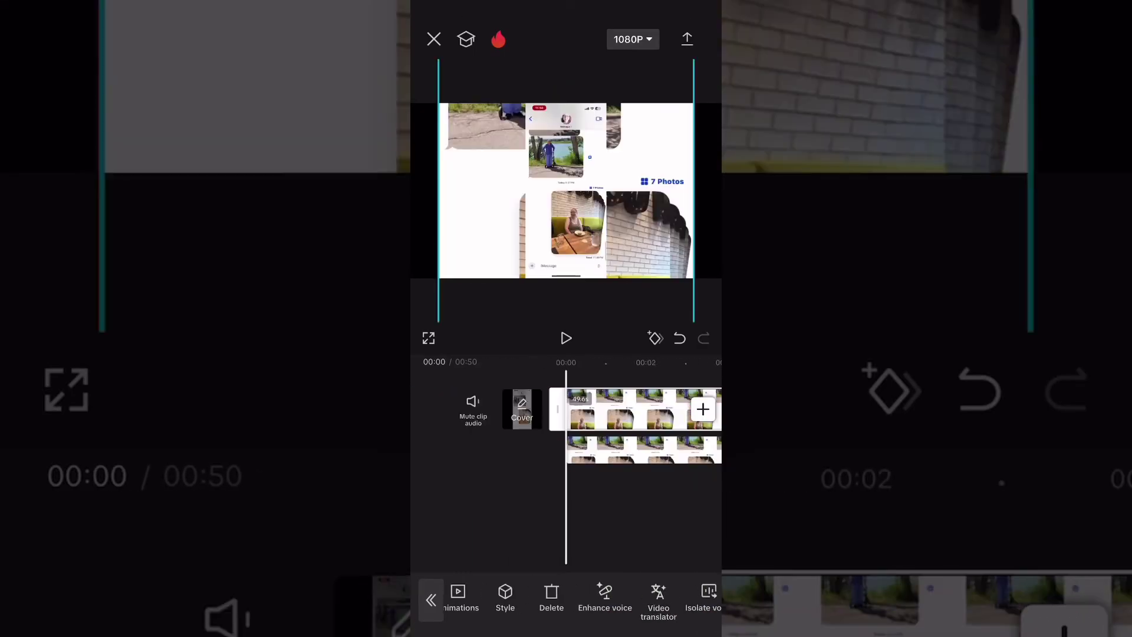
pyautogui.moveTo(672, 598); pyautogui.dragTo(460, 597)
pyautogui.moveTo(673, 597)
pyautogui.mouseDown()
pyautogui.moveTo(460, 596)
pyautogui.moveTo(495, 597)
pyautogui.mouseUp()
# Lower the enlarged copy's opacity to roughly 30, landing at 38
pyautogui.click(703, 593)
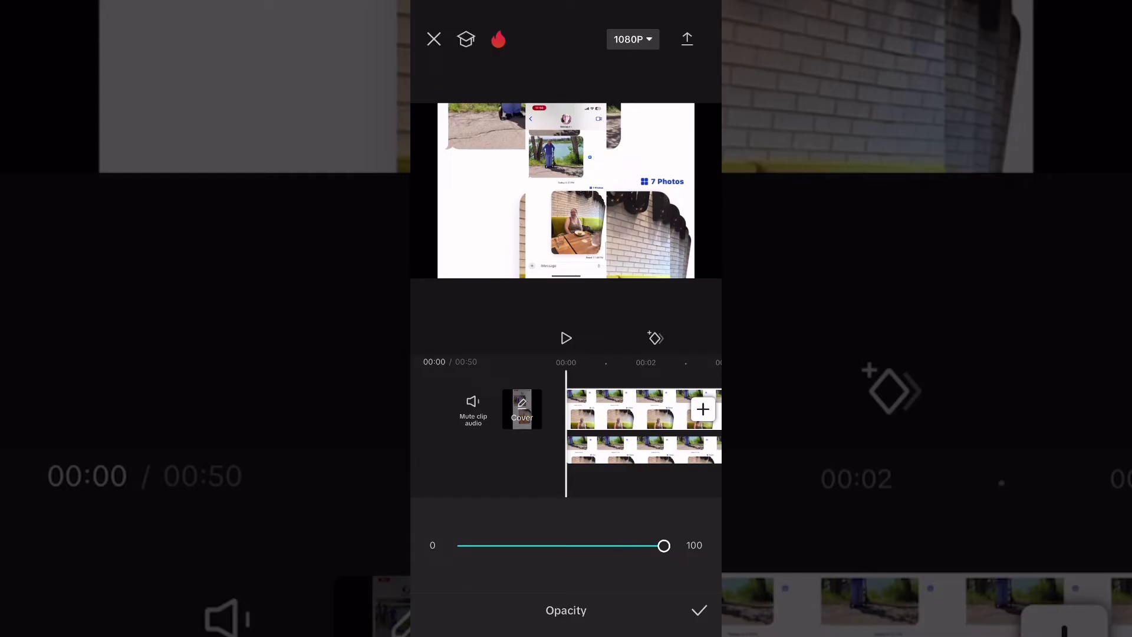
pyautogui.moveTo(663, 545); pyautogui.dragTo(537, 546)
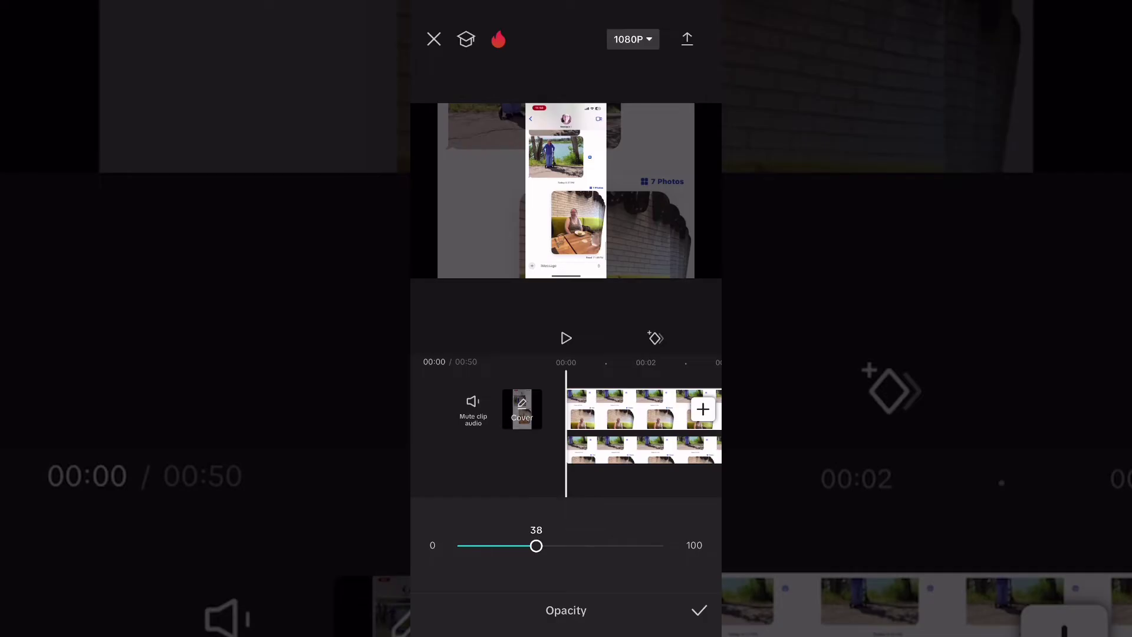
pyautogui.moveTo(536, 546); pyautogui.dragTo(519, 546)
# Confirm the opacity change and scrub through the timeline
pyautogui.click(699, 610)
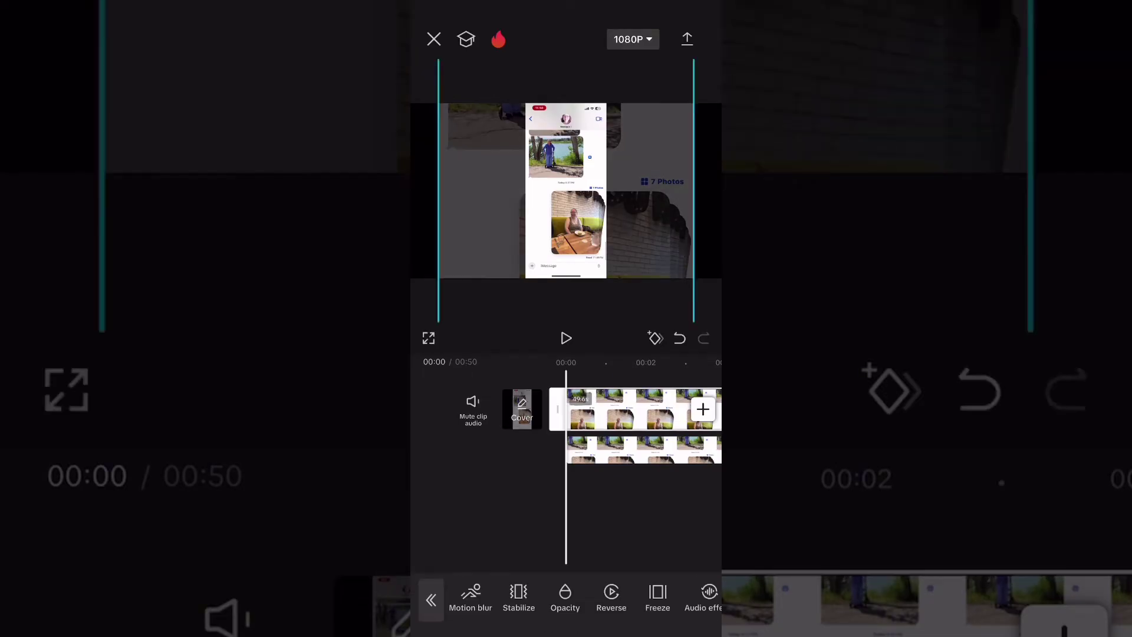
pyautogui.moveTo(672, 425)
pyautogui.mouseDown()
pyautogui.moveTo(443, 424)
pyautogui.moveTo(673, 425)
pyautogui.mouseUp()
pyautogui.moveTo(442, 424); pyautogui.dragTo(689, 424)
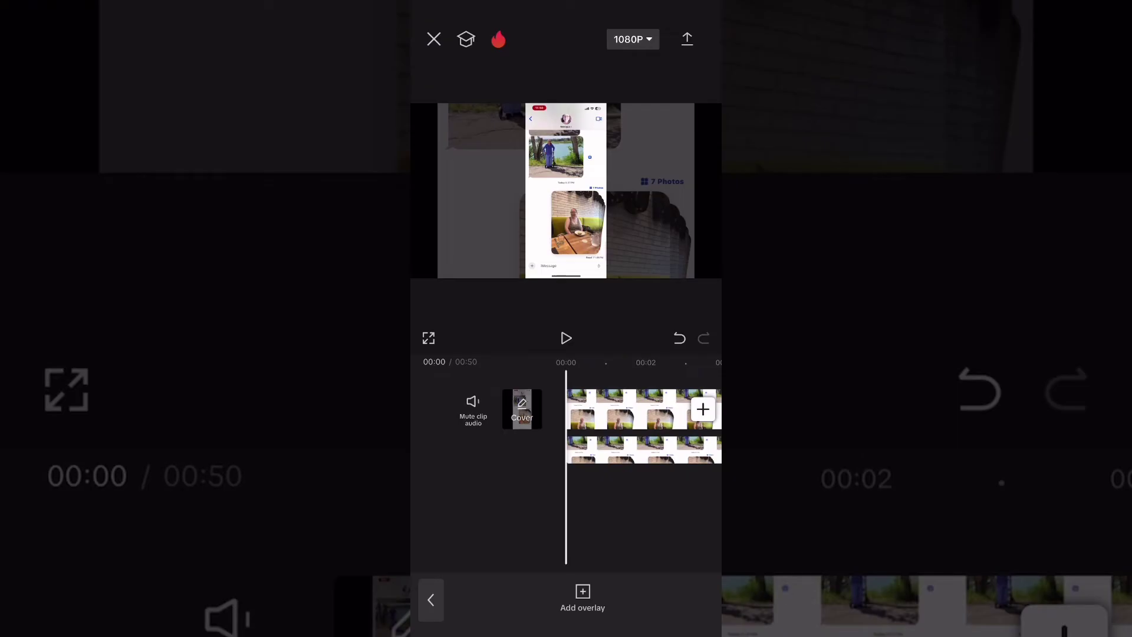
pyautogui.click(431, 599)
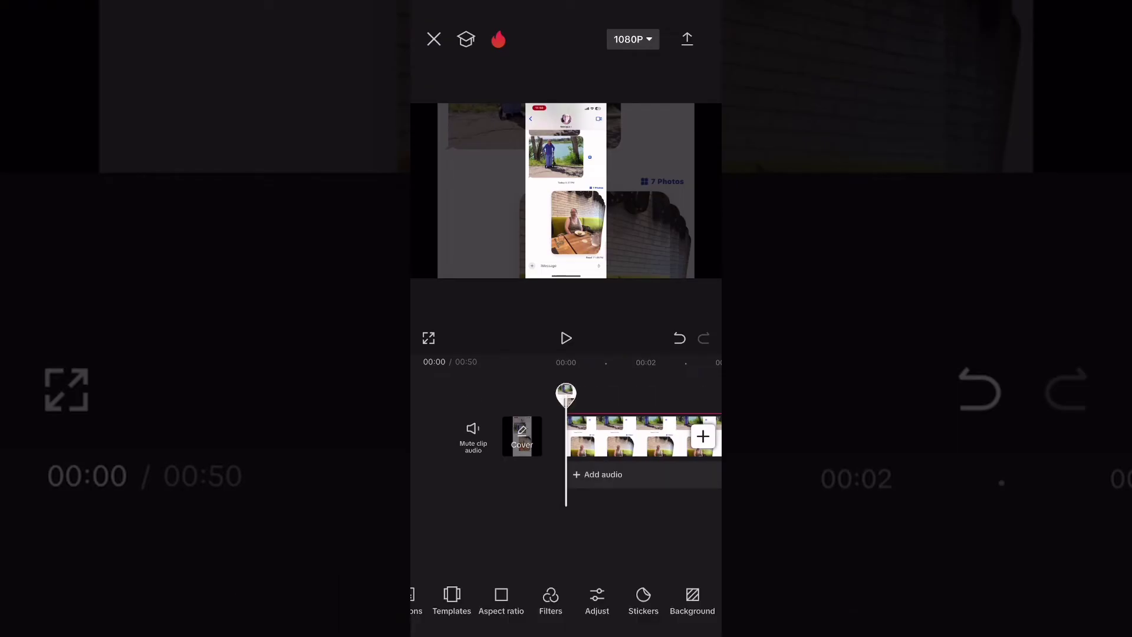
# Set the background colour to medium grey after trying light grey
pyautogui.click(692, 599)
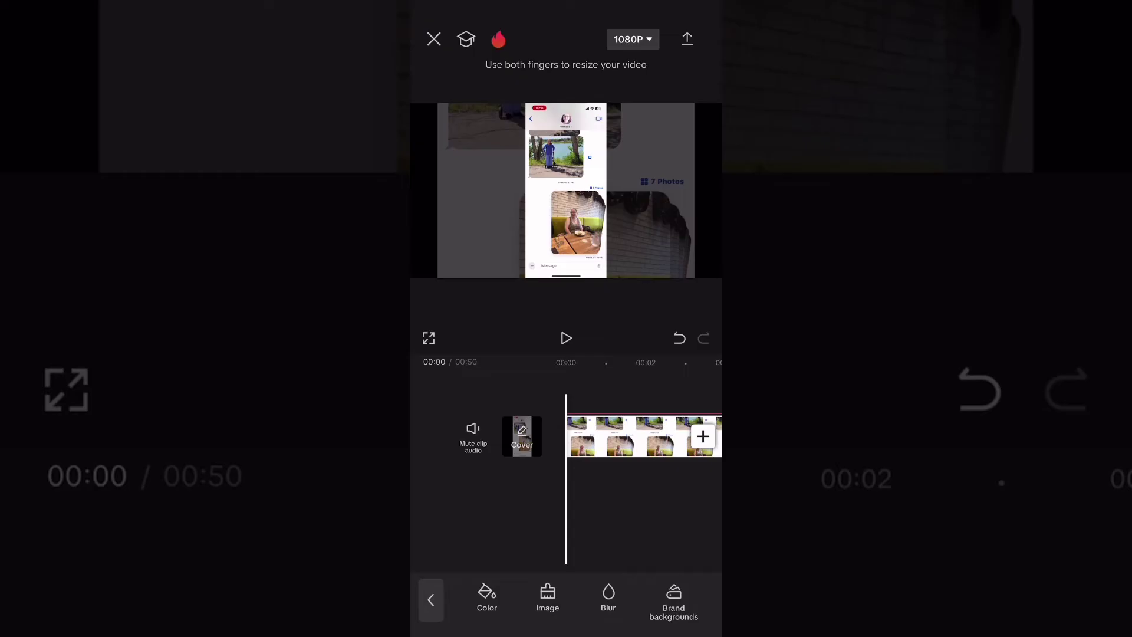
pyautogui.click(486, 597)
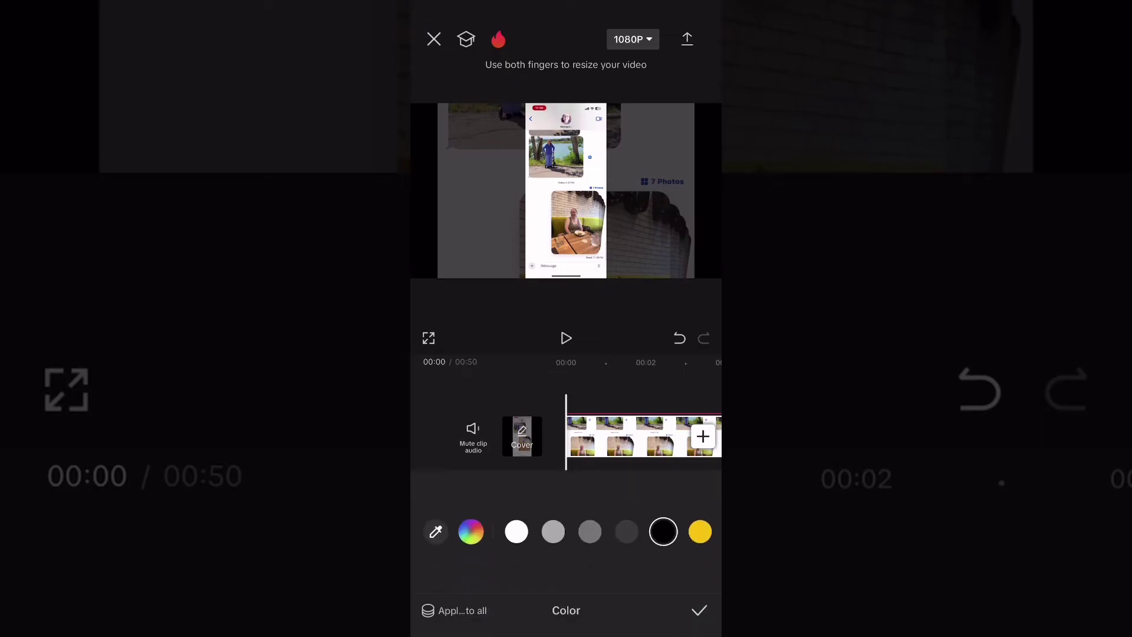
pyautogui.click(553, 531)
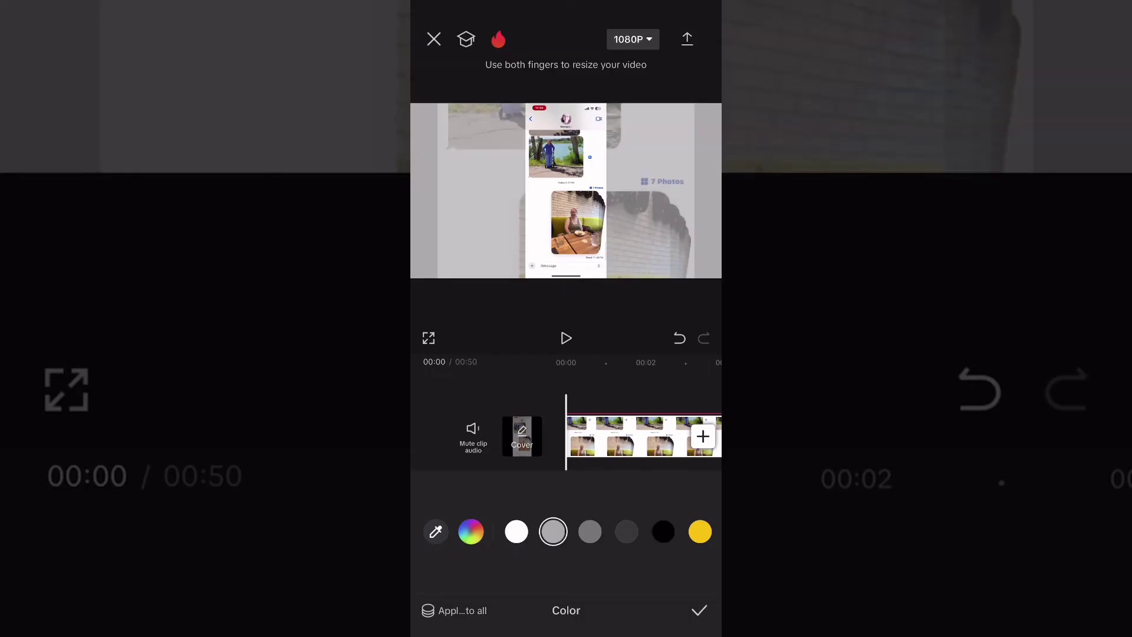
pyautogui.click(590, 531)
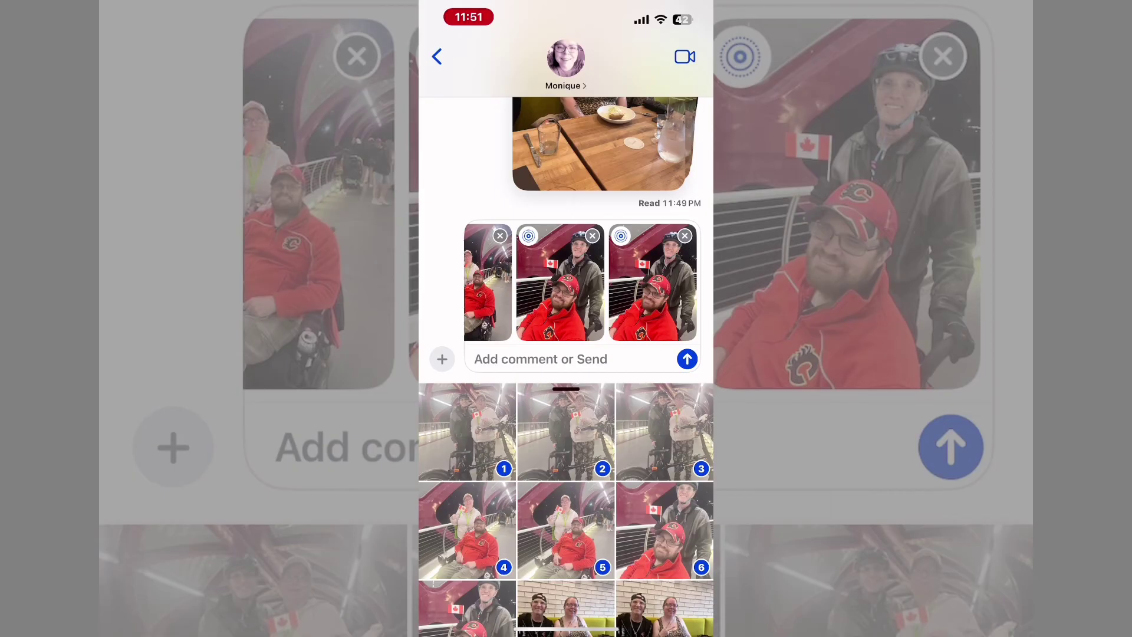
# Send the three queued photos with the blue arrow beside the comment field
pyautogui.click(686, 358)
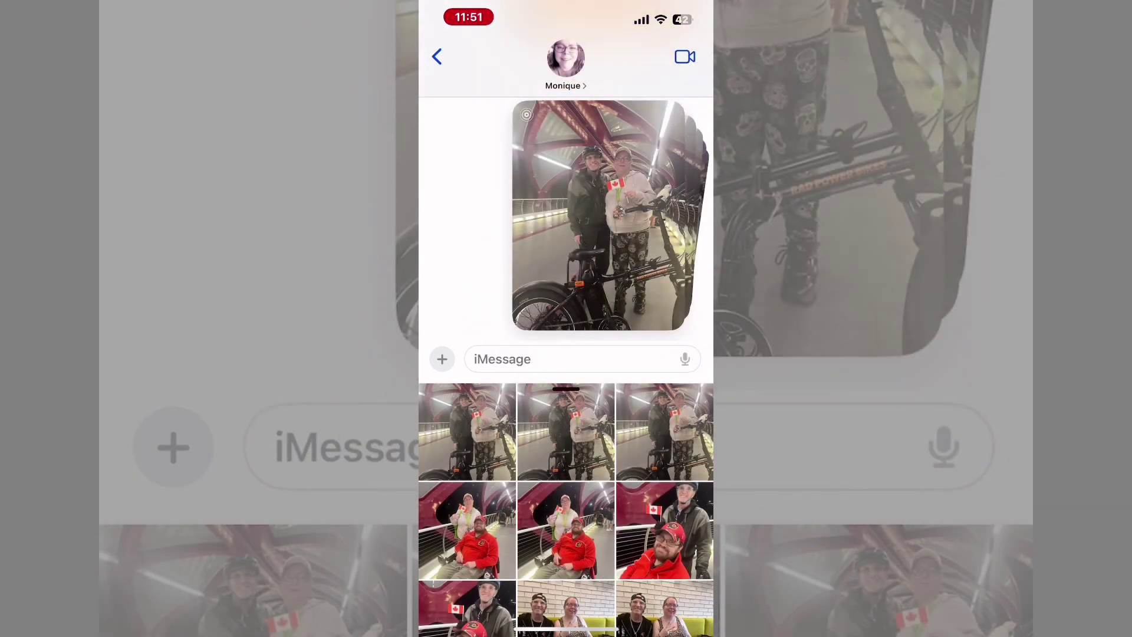